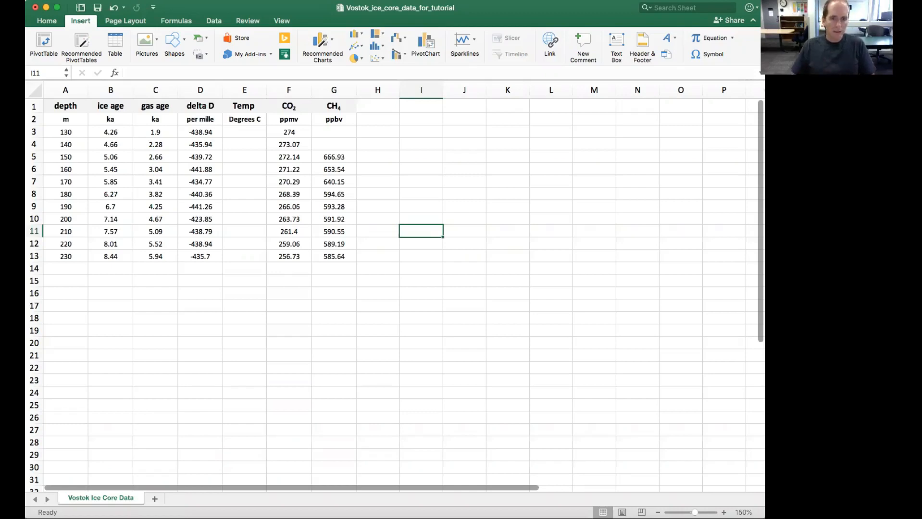
{"action": "left_click", "coordinate": [68, 106]}
{"action": "left_click_drag", "start_coordinate": [68, 106], "coordinate": [325, 255]}
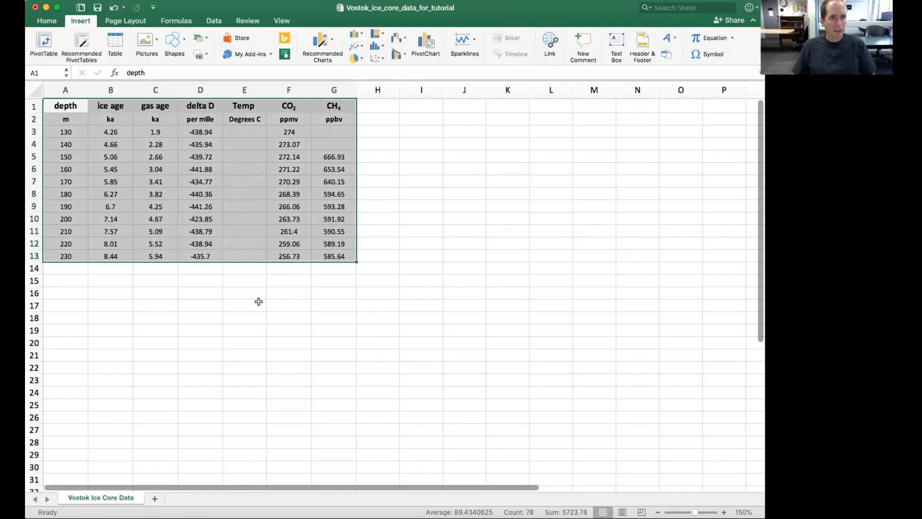
{"action": "left_click", "coordinate": [274, 234]}
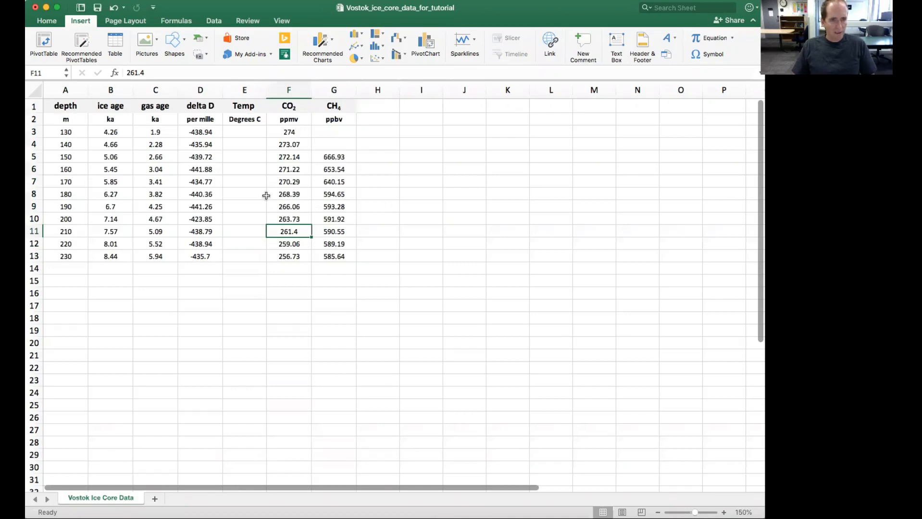
{"action": "left_click", "coordinate": [256, 131]}
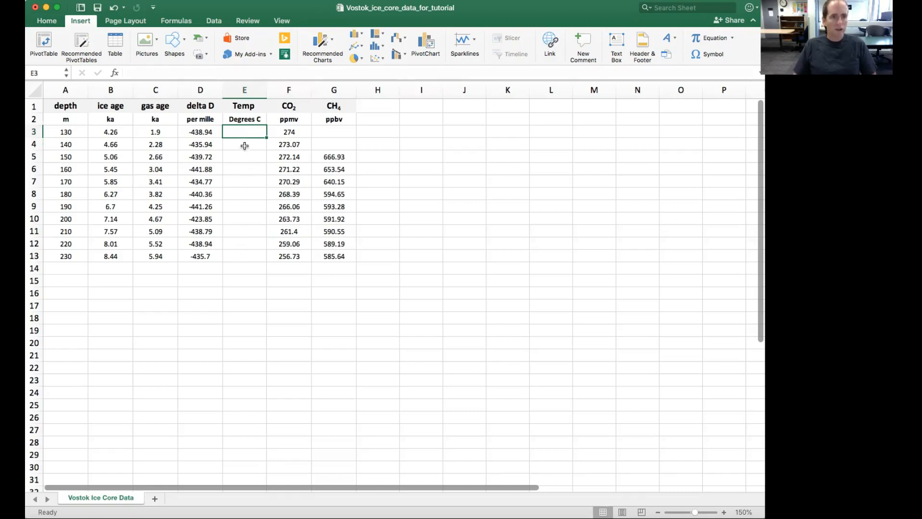
{"action": "left_click", "coordinate": [211, 133]}
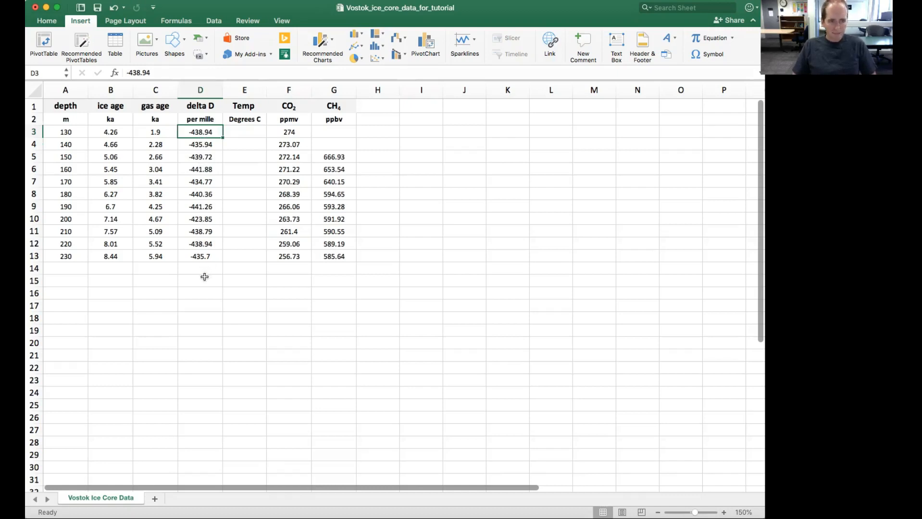
Enter the formula =-55.5+(D3+440)/6 in cell E3 to calculate the first temperature from delta D.
{"action": "left_click", "coordinate": [234, 134]}
{"action": "type", "text": "="}
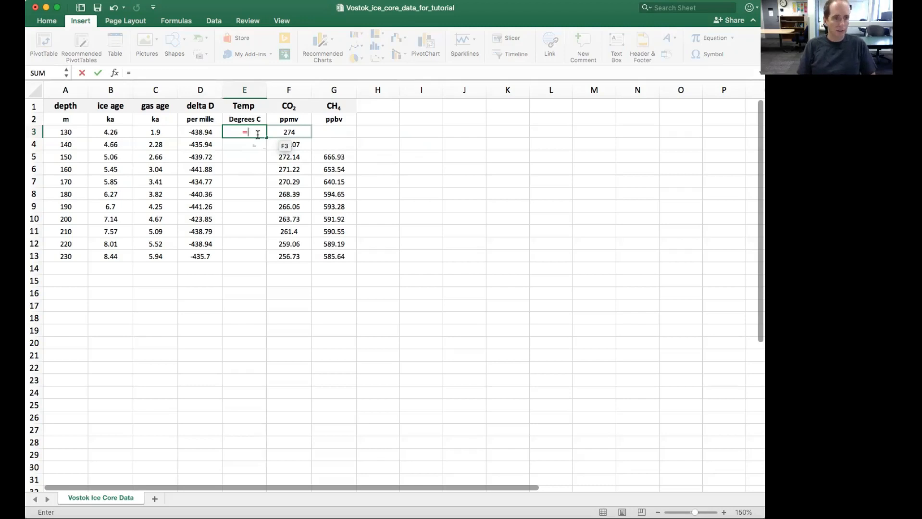
{"action": "type", "text": "55"}
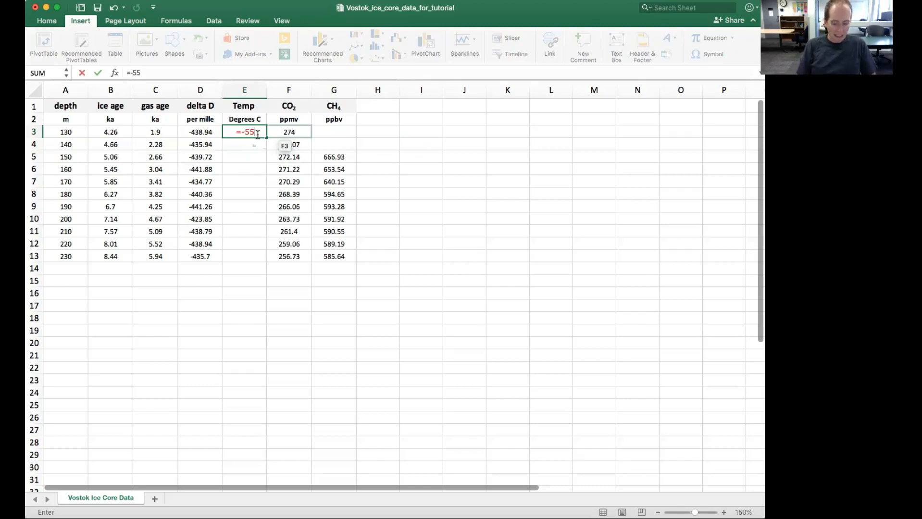
{"action": "type", "text": ".5"}
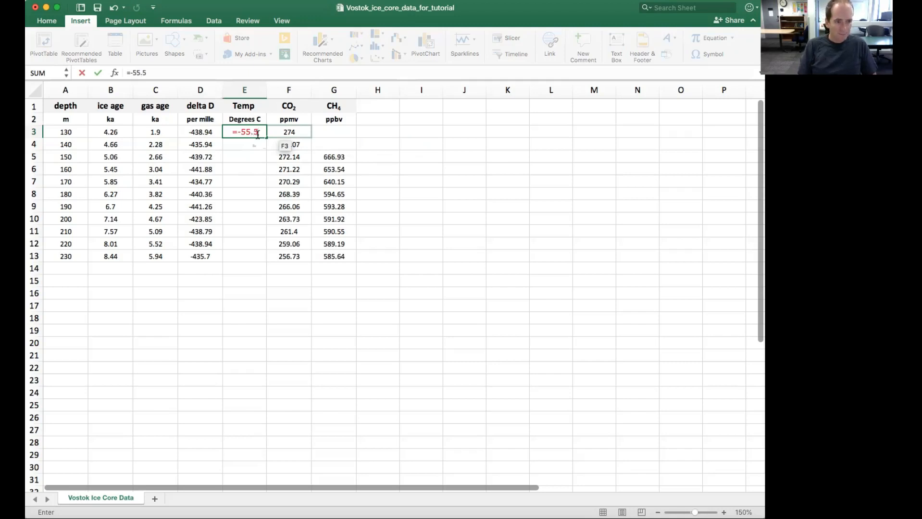
{"action": "type", "text": "+("}
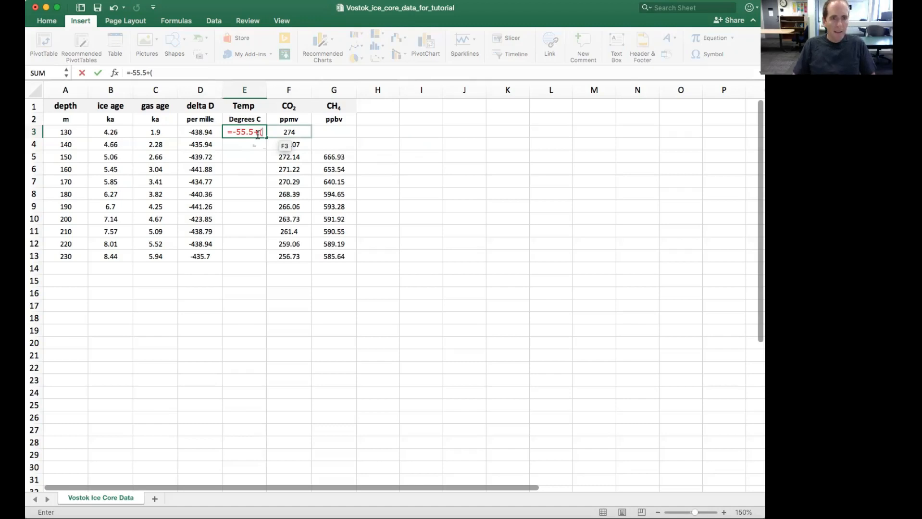
{"action": "left_click", "coordinate": [202, 131]}
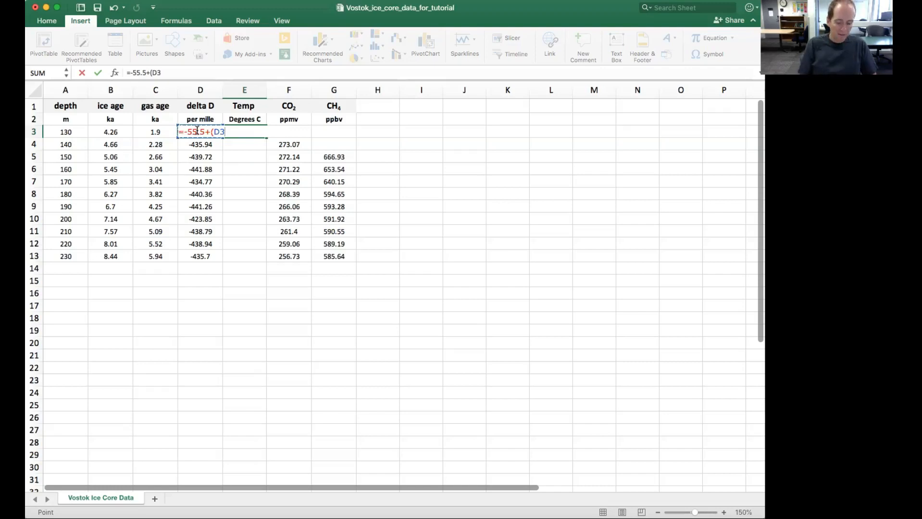
{"action": "type", "text": "+440)/6"}
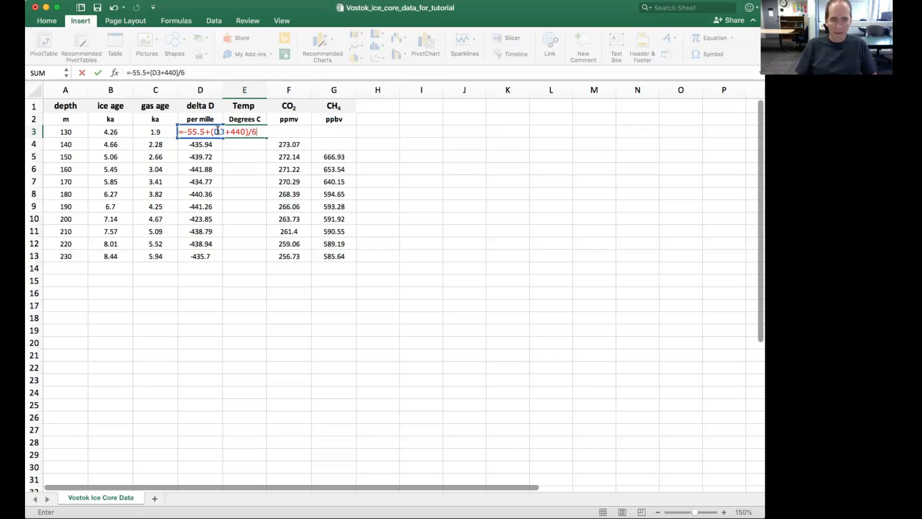
{"action": "key", "text": "Return"}
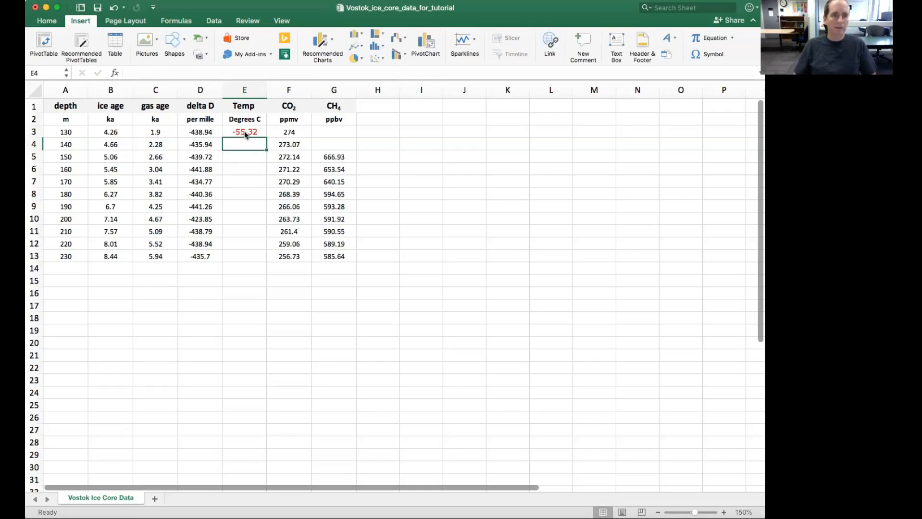
Fill the temperature formula from E3 down to E13 and check the row references in E8 and E10.
{"action": "left_click", "coordinate": [245, 132]}
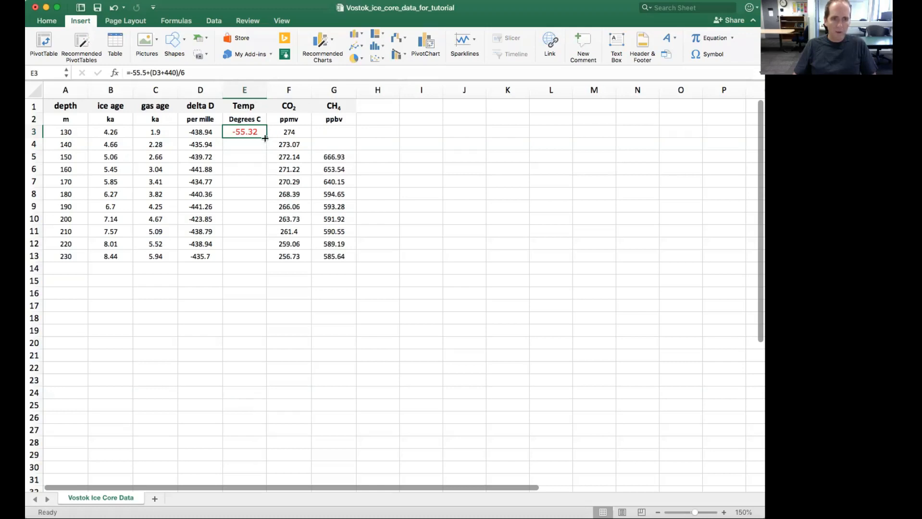
{"action": "left_click_drag", "start_coordinate": [265, 138], "coordinate": [261, 256]}
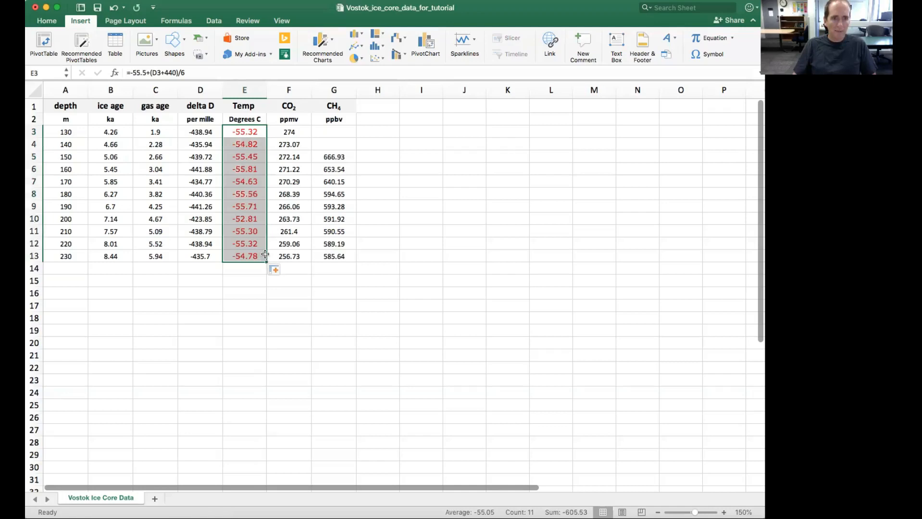
{"action": "left_click", "coordinate": [249, 194]}
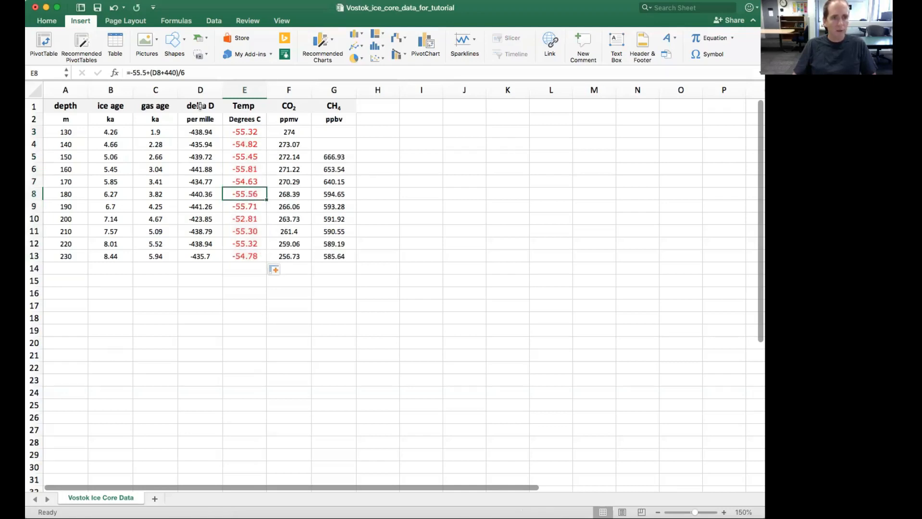
{"action": "double_click", "coordinate": [156, 73]}
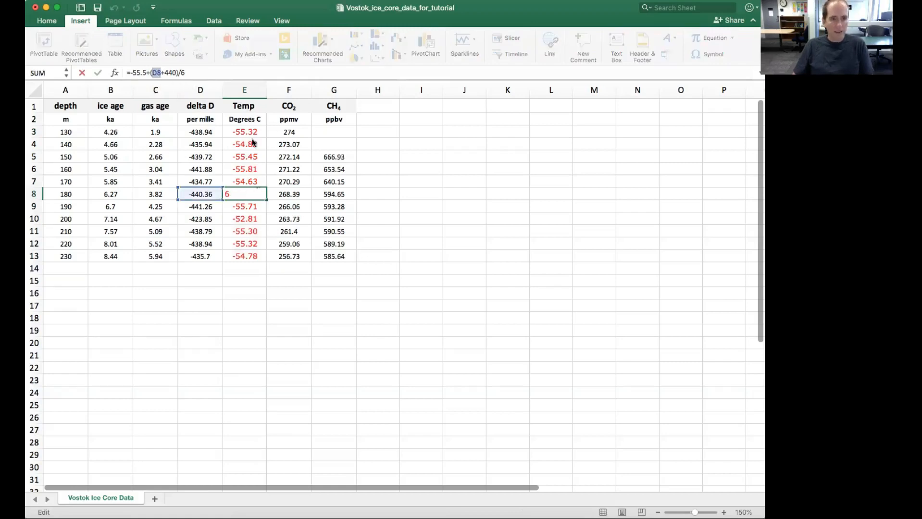
{"action": "key", "text": "Return"}
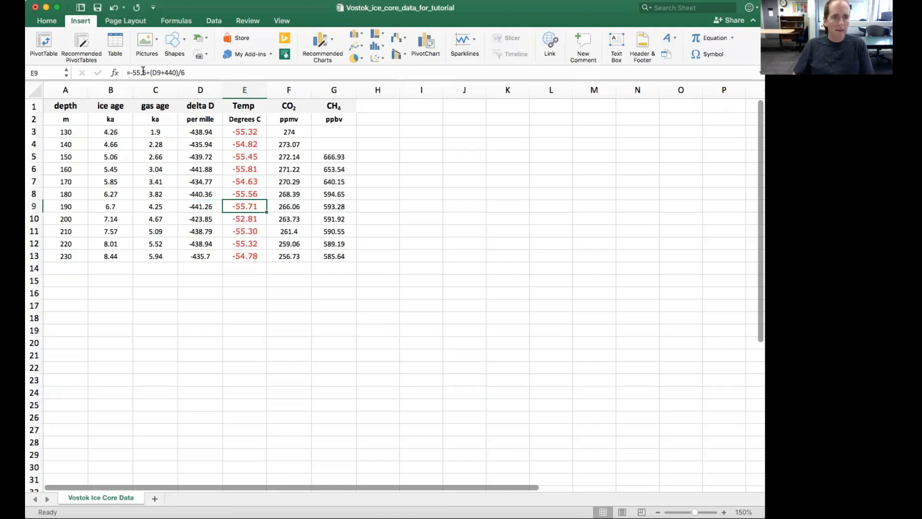
{"action": "key", "text": "Down"}
{"action": "left_click", "coordinate": [156, 73]}
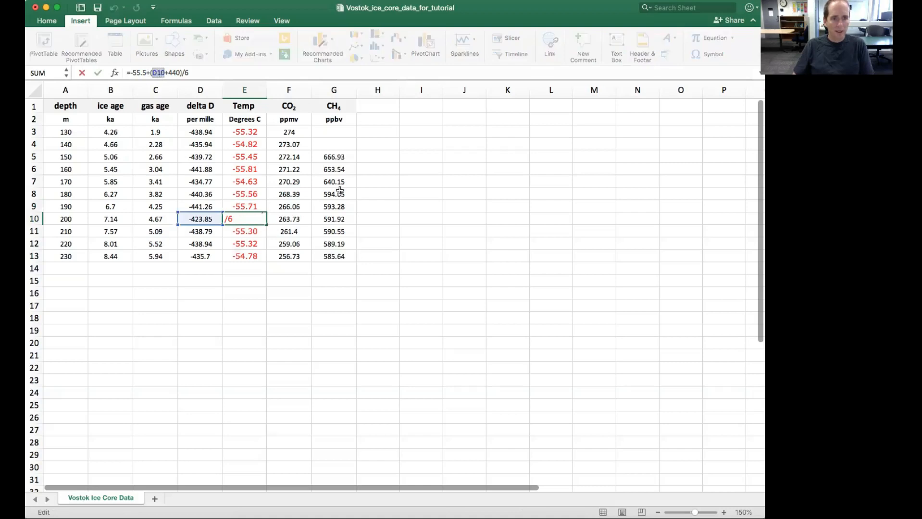
{"action": "key", "text": "Return"}
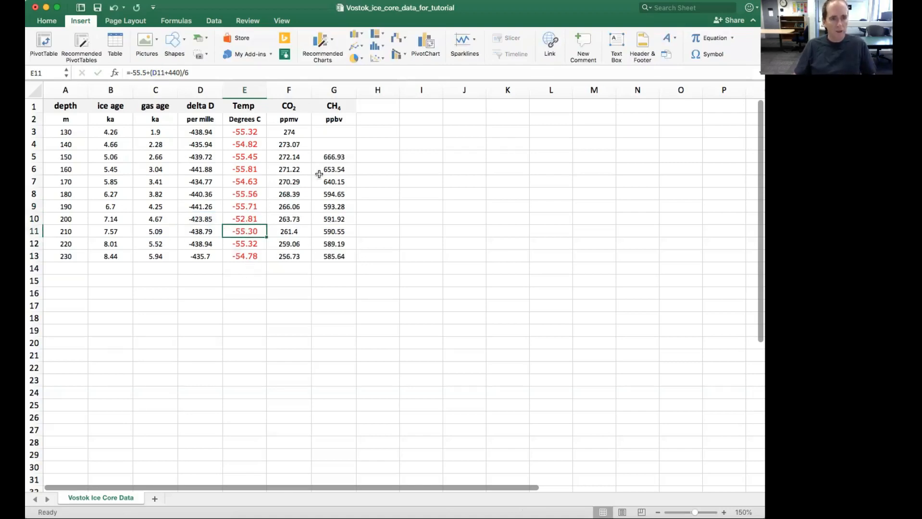
Undo the fill of the temperature formula below E3.
{"action": "key", "text": "super+z"}
{"action": "key", "text": "super+z"}
{"action": "key", "text": "super+z"}
{"action": "key", "text": "super+z"}
{"action": "key", "text": "super+z"}
{"action": "key", "text": "super+z"}
{"action": "key", "text": "super+z"}
{"action": "key", "text": "super+z"}
{"action": "key", "text": "super+z"}
{"action": "key", "text": "super+z"}
Copy the formula from E3 into E4:E13 and check the pasted formulas in E10 and E13.
{"action": "left_click", "coordinate": [254, 156]}
{"action": "left_click", "coordinate": [251, 132]}
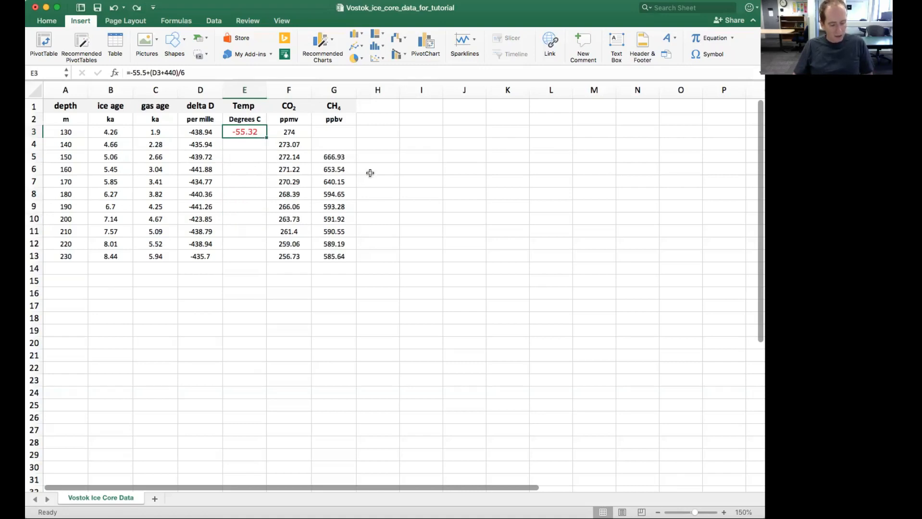
{"action": "key", "text": "super+c"}
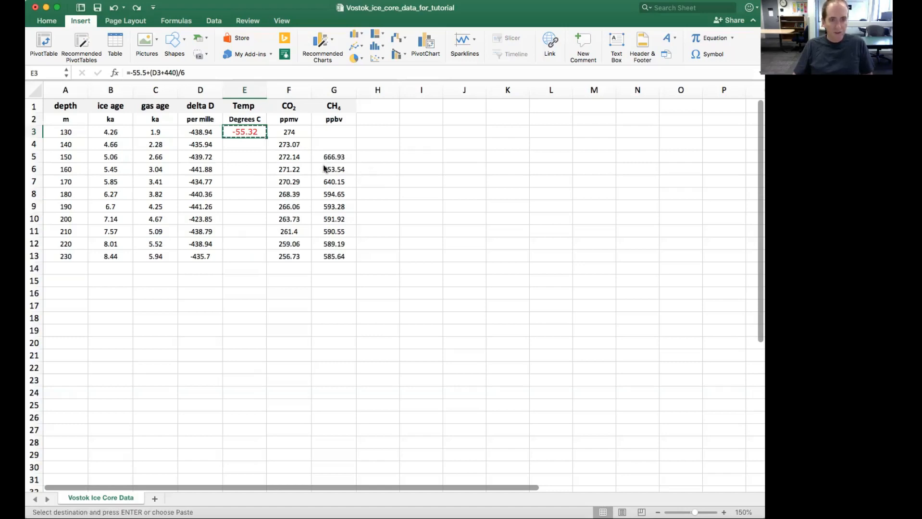
{"action": "left_click_drag", "start_coordinate": [259, 146], "coordinate": [253, 253]}
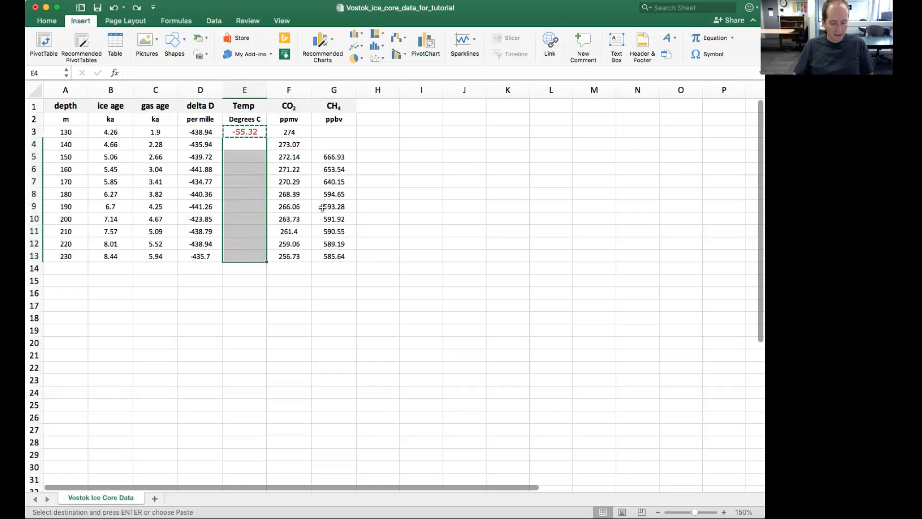
{"action": "key", "text": "super+v"}
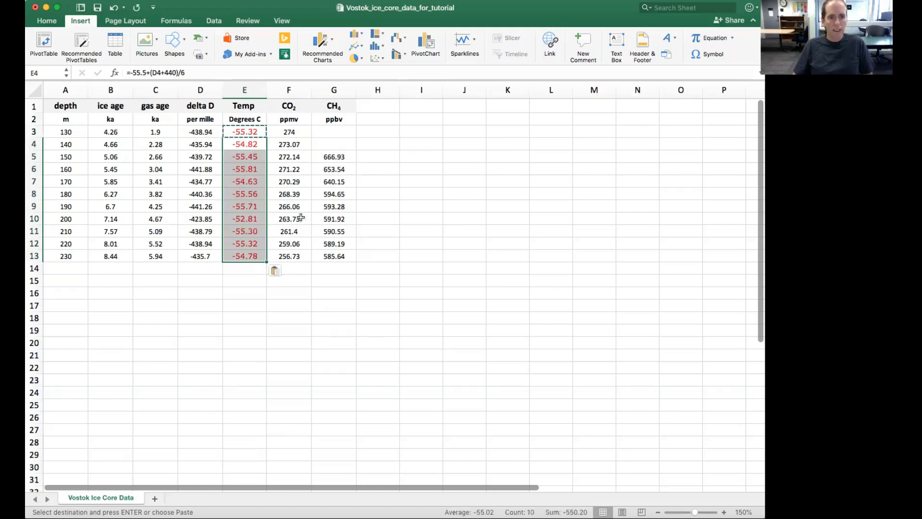
{"action": "left_click", "coordinate": [312, 231]}
{"action": "left_click", "coordinate": [245, 222]}
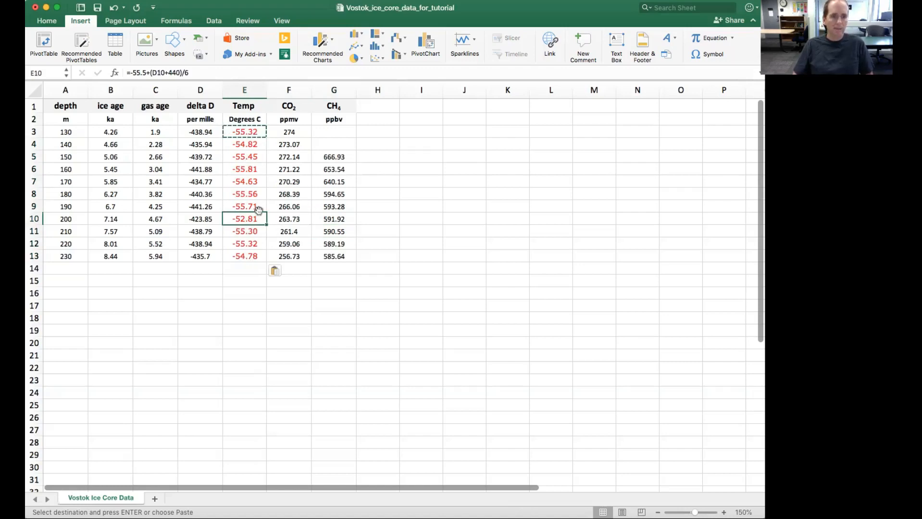
{"action": "left_click", "coordinate": [253, 241]}
{"action": "left_click", "coordinate": [253, 253]}
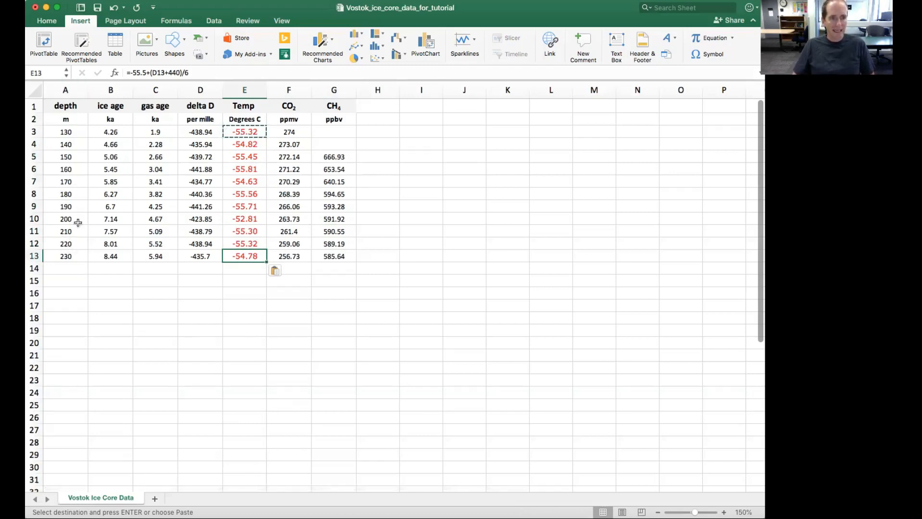
{"action": "left_click", "coordinate": [279, 205]}
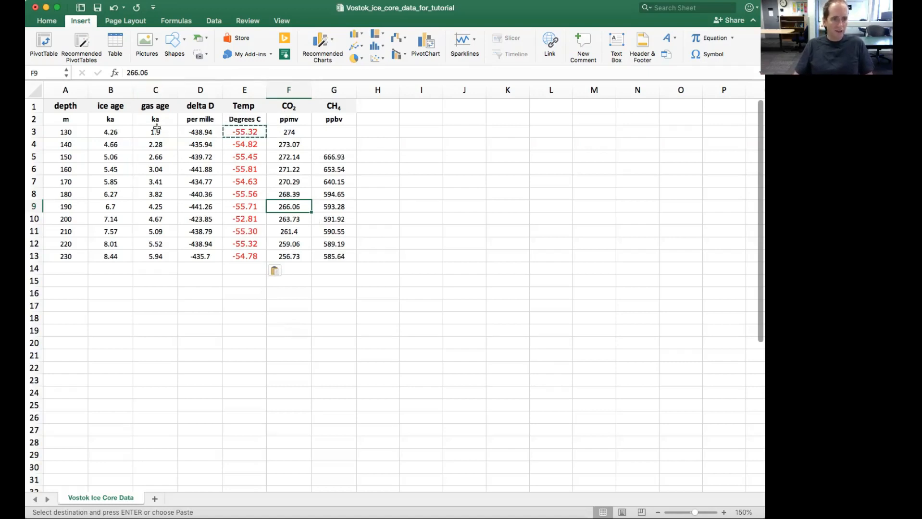
{"action": "left_click_drag", "start_coordinate": [158, 135], "coordinate": [148, 254]}
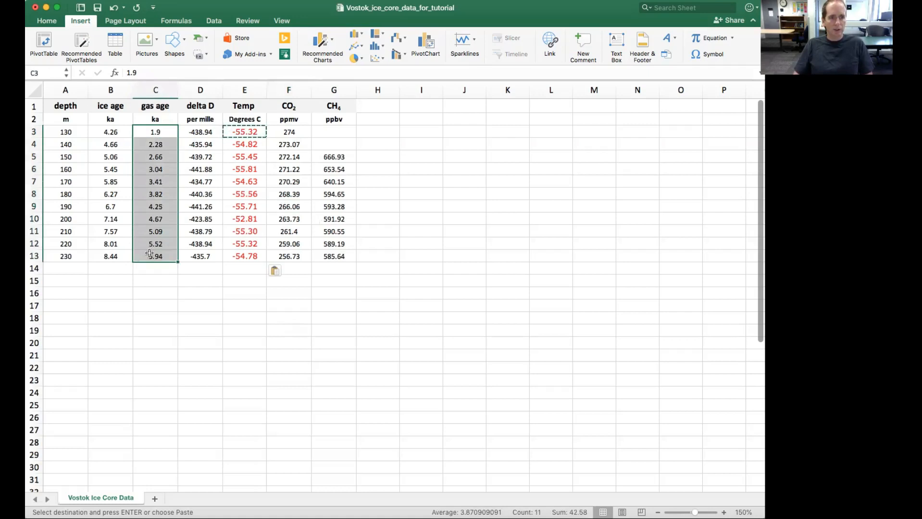
{"action": "right_click", "coordinate": [289, 130]}
{"action": "left_click", "coordinate": [286, 225]}
{"action": "left_click", "coordinate": [157, 145]}
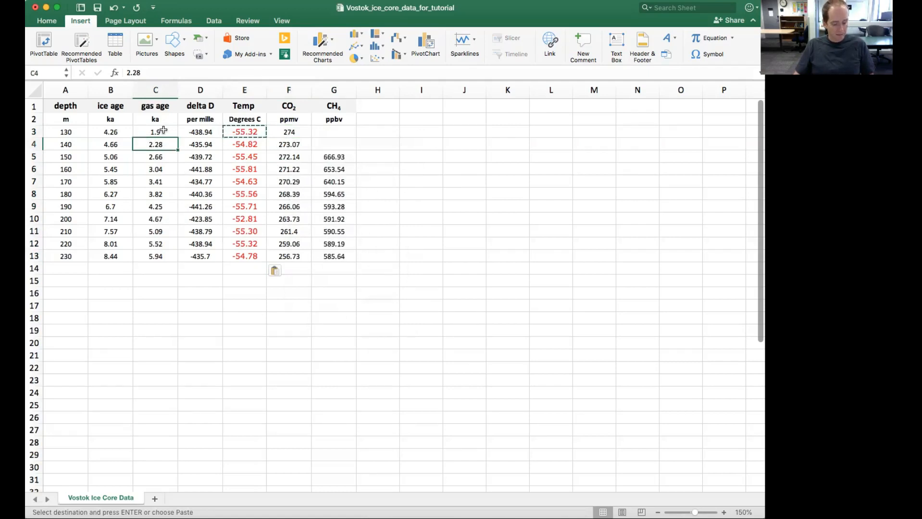
{"action": "left_click_drag", "start_coordinate": [164, 130], "coordinate": [159, 257]}
{"action": "left_click_drag", "start_coordinate": [289, 131], "coordinate": [289, 170]}
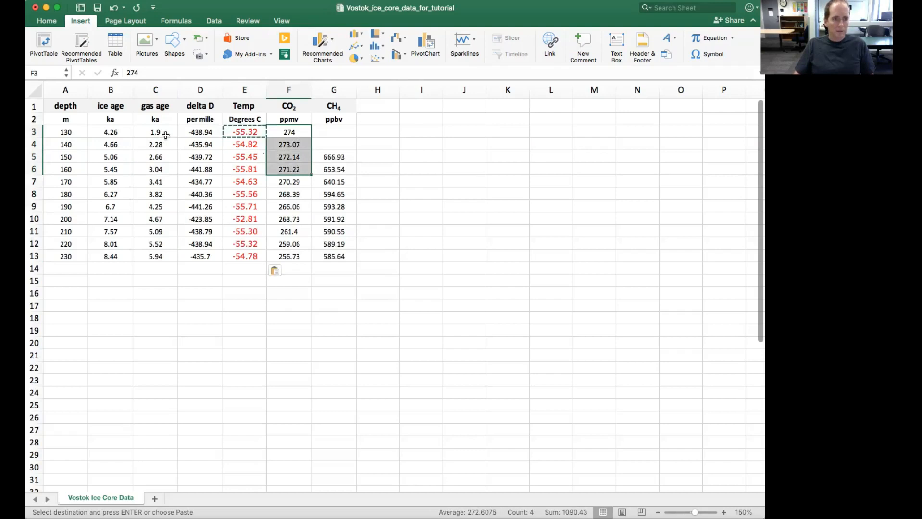
Select the gas age values C3:C13 together with the non-adjacent CO2 values F3:F13.
{"action": "left_click", "coordinate": [163, 131]}
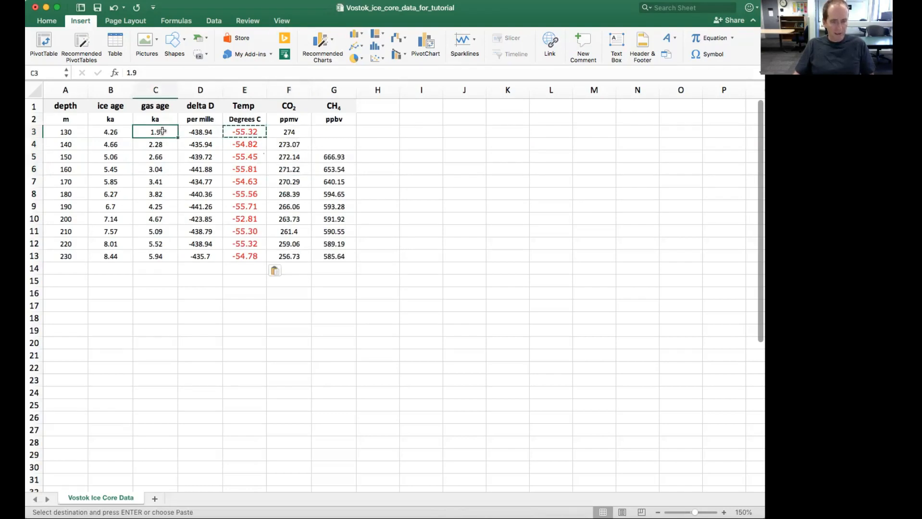
{"action": "left_click_drag", "start_coordinate": [162, 131], "coordinate": [159, 256]}
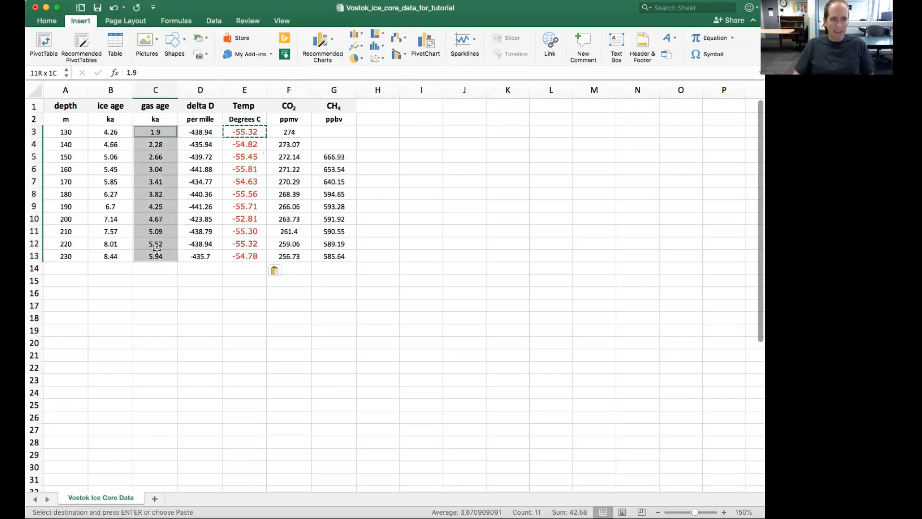
{"action": "left_click_drag", "start_coordinate": [283, 133], "coordinate": [288, 256]}
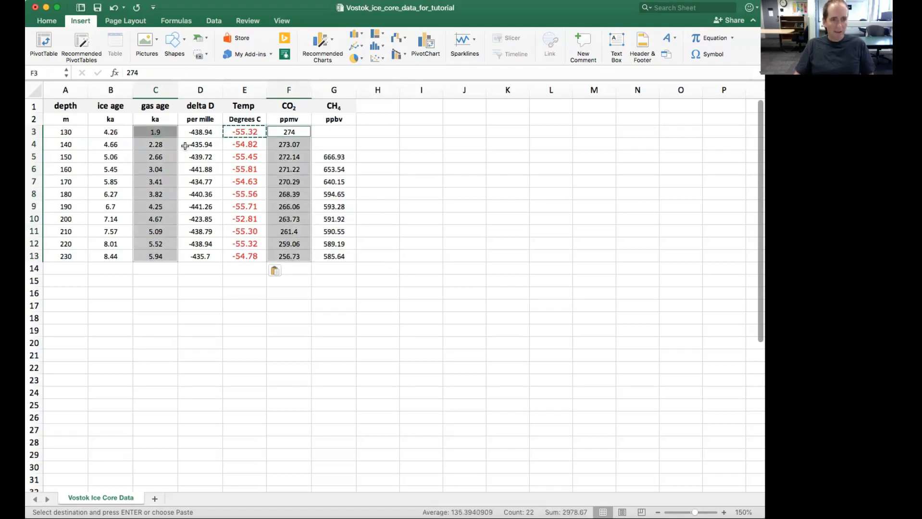
{"action": "left_click", "coordinate": [167, 141]}
{"action": "left_click_drag", "start_coordinate": [164, 128], "coordinate": [154, 254]}
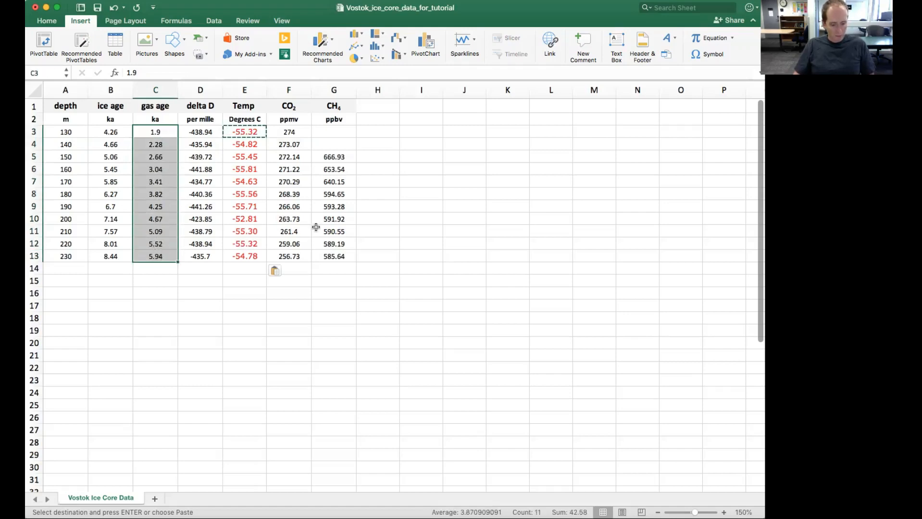
{"action": "left_click_drag", "start_coordinate": [299, 132], "coordinate": [304, 256]}
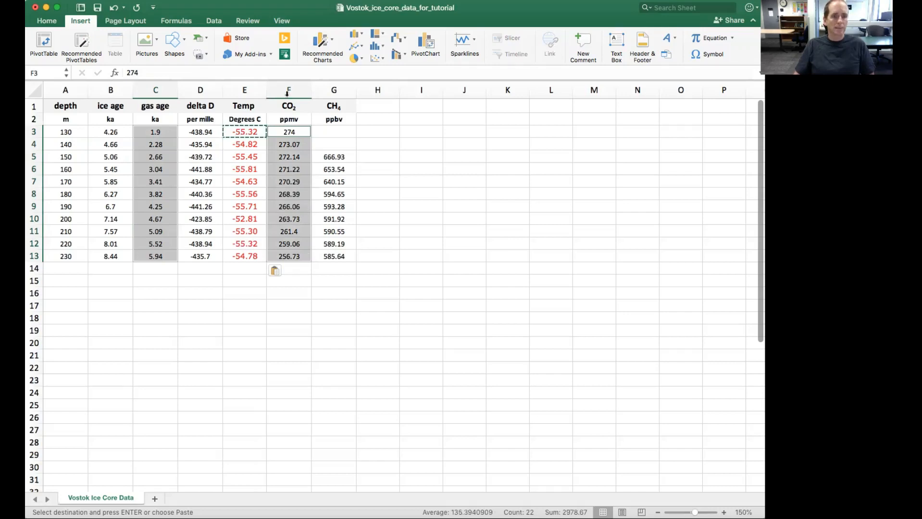
Insert a markers-only scatter chart of CO2 against gas age, using the entire non-adjacent columns C and F.
{"action": "left_click", "coordinate": [397, 215]}
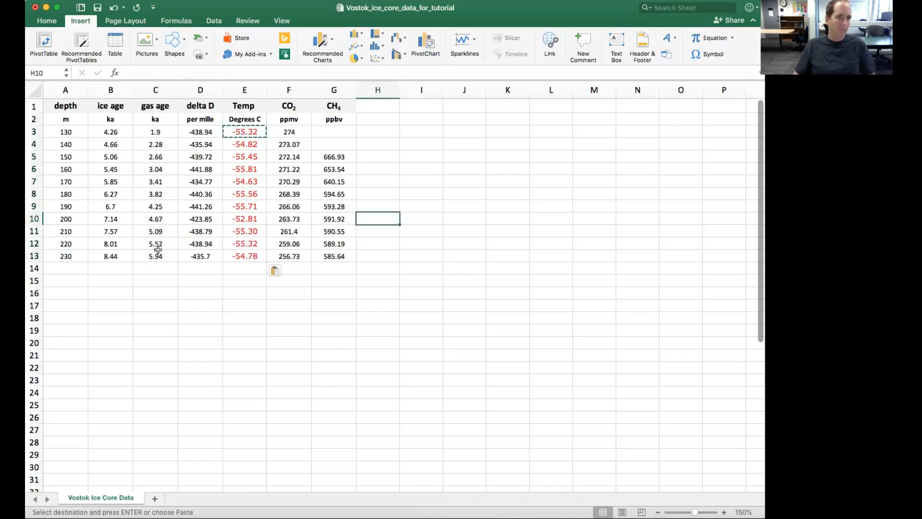
{"action": "left_click", "coordinate": [156, 89]}
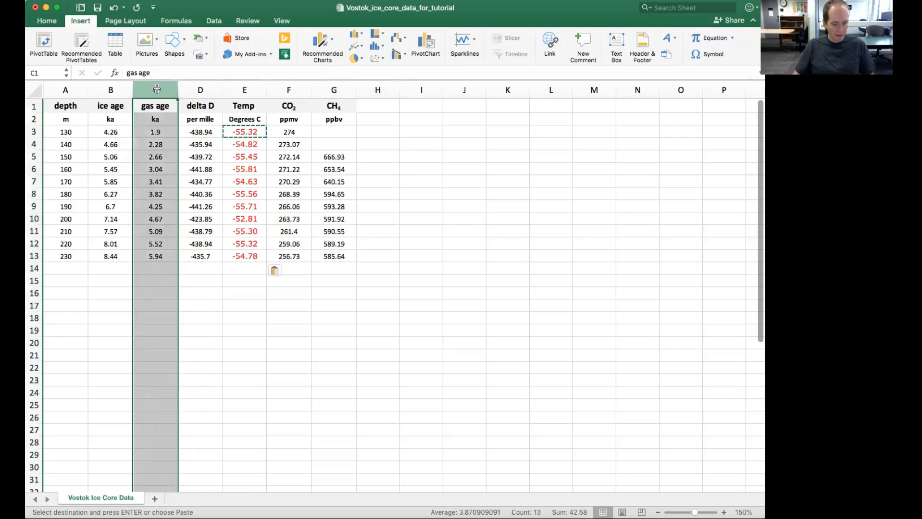
{"action": "left_click", "coordinate": [286, 91], "text": "super"}
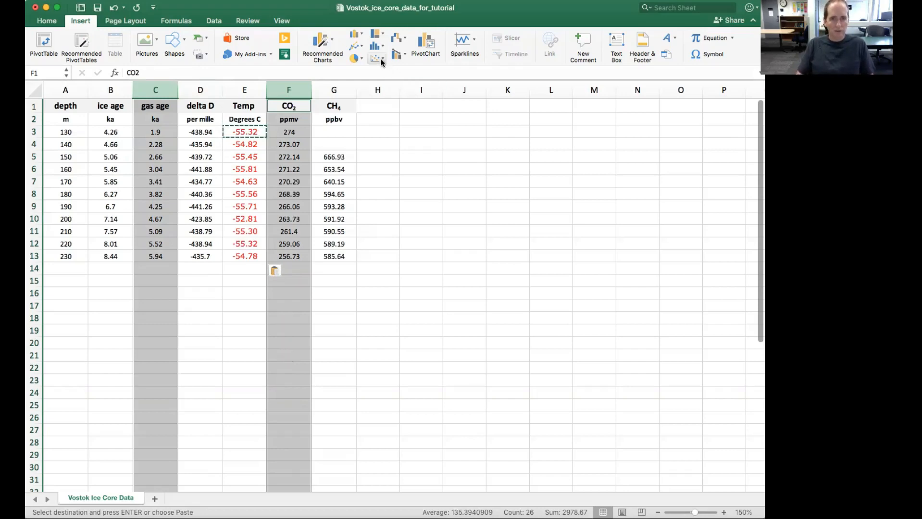
{"action": "left_click", "coordinate": [83, 24]}
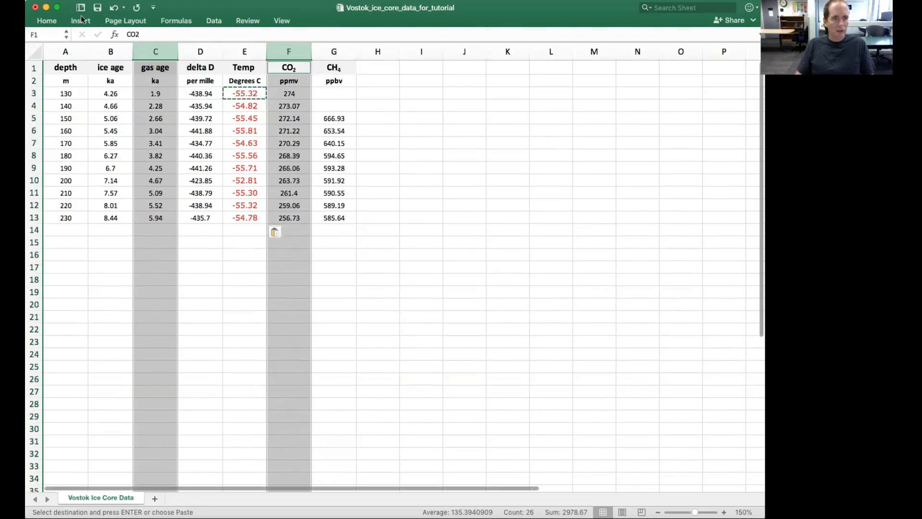
{"action": "left_click", "coordinate": [81, 22]}
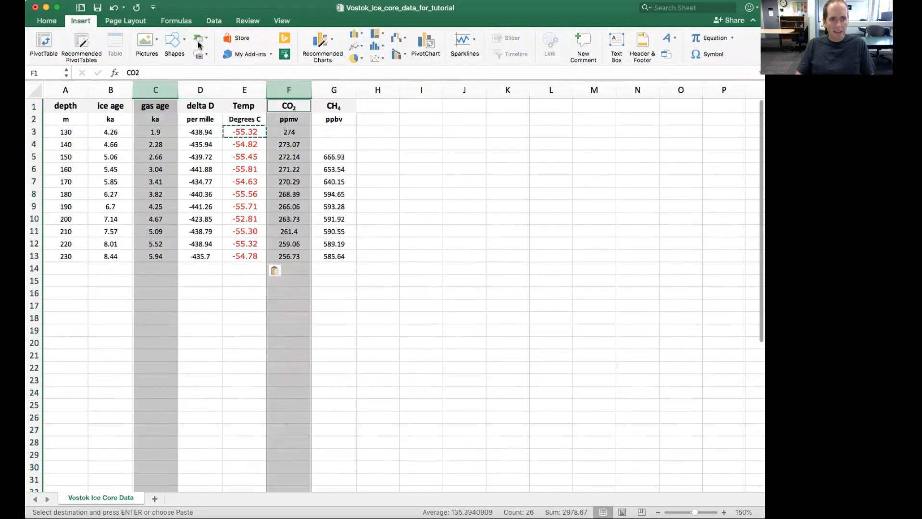
{"action": "left_click", "coordinate": [379, 58]}
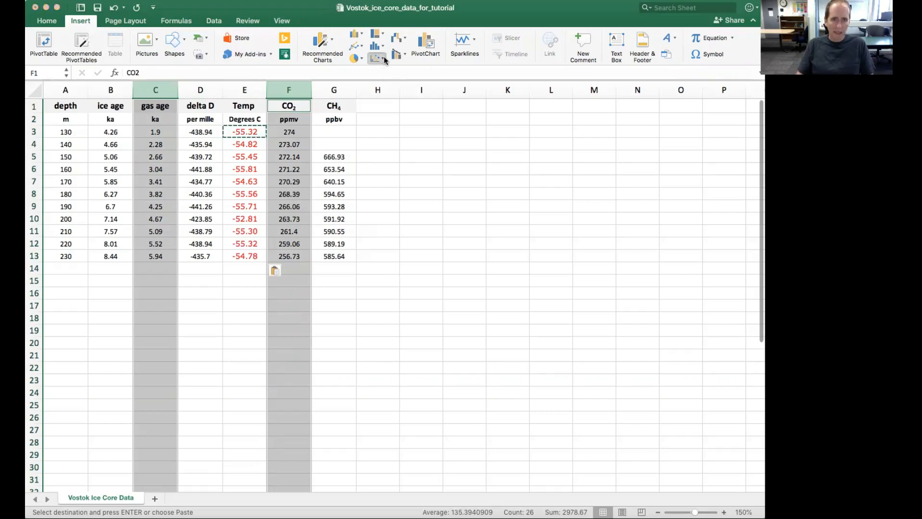
{"action": "double_click", "coordinate": [393, 108]}
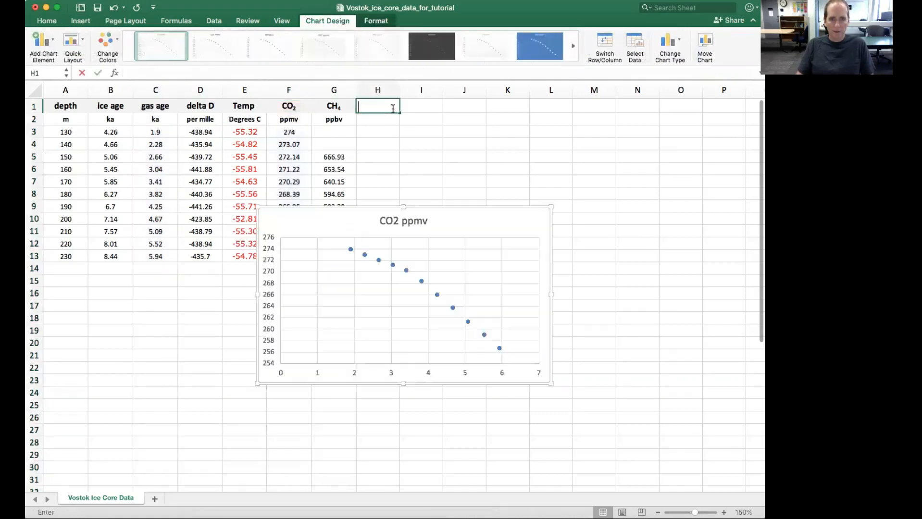
Add primary horizontal and primary vertical axis titles to the CO2 scatter chart.
{"action": "left_click", "coordinate": [397, 209]}
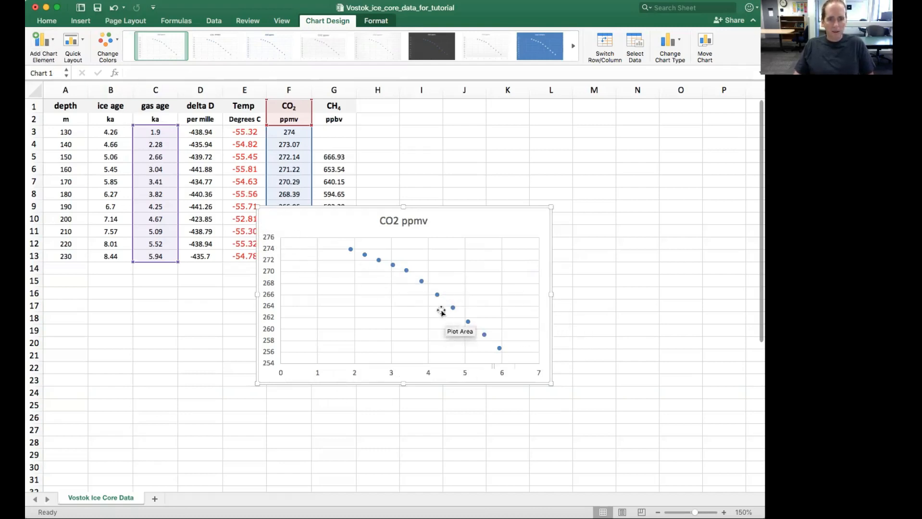
{"action": "left_click", "coordinate": [327, 23]}
{"action": "left_click", "coordinate": [327, 23]}
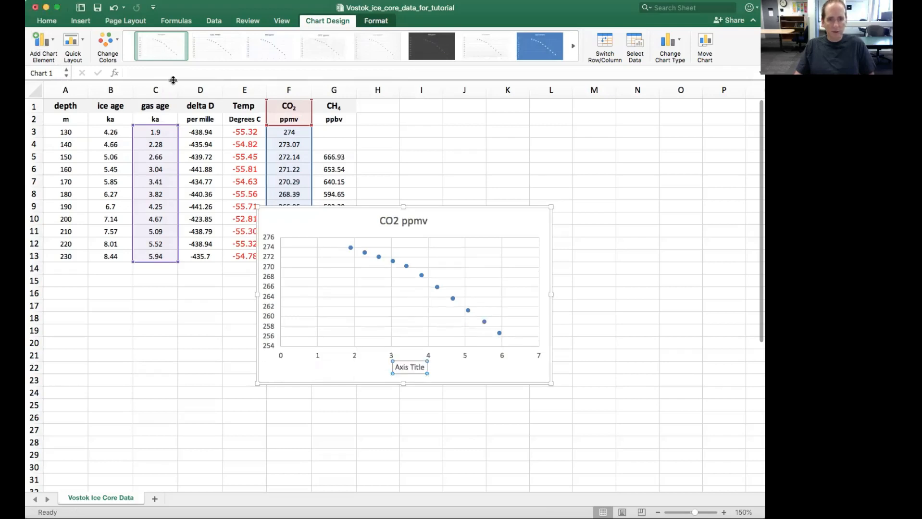
{"action": "left_click", "coordinate": [52, 49]}
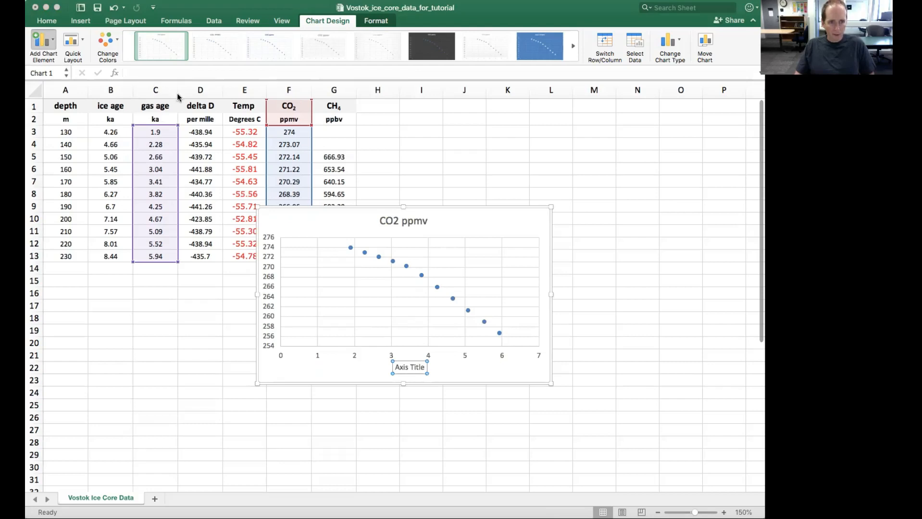
Replace the vertical axis title's placeholder text with "CO2 (ppmv)".
{"action": "double_click", "coordinate": [272, 289]}
{"action": "key", "text": "BackSpace"}
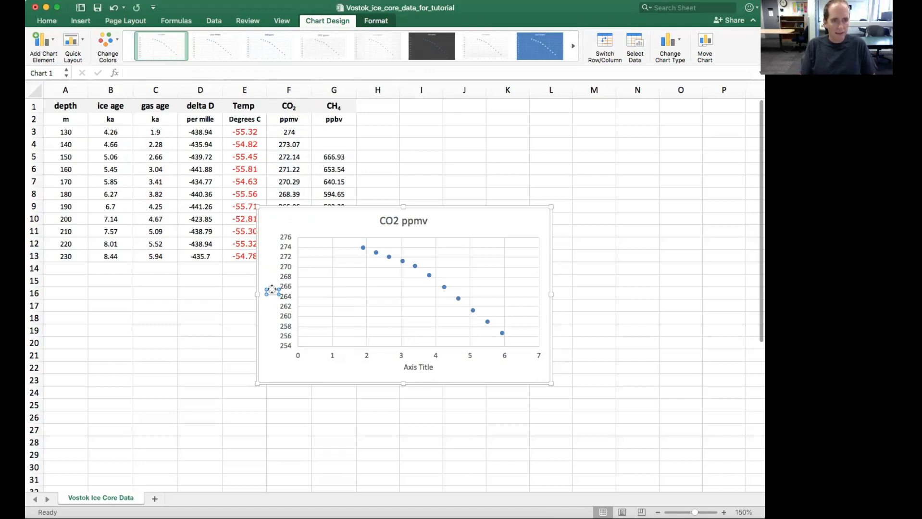
{"action": "type", "text": "CO"}
{"action": "type", "text": "2 ppm"}
{"action": "type", "text": "mv)"}
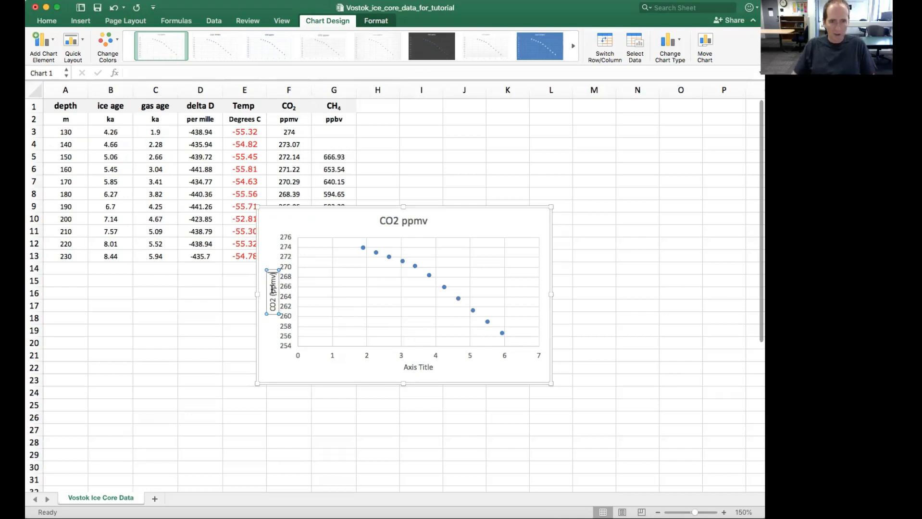
Replace the horizontal axis title's placeholder text with "Gas age (ka)".
{"action": "left_click", "coordinate": [414, 368]}
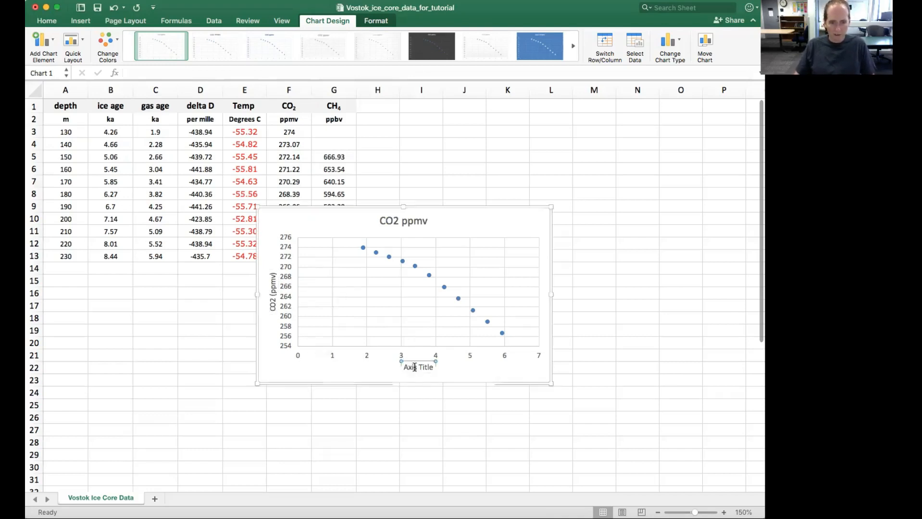
{"action": "triple_click", "coordinate": [413, 368]}
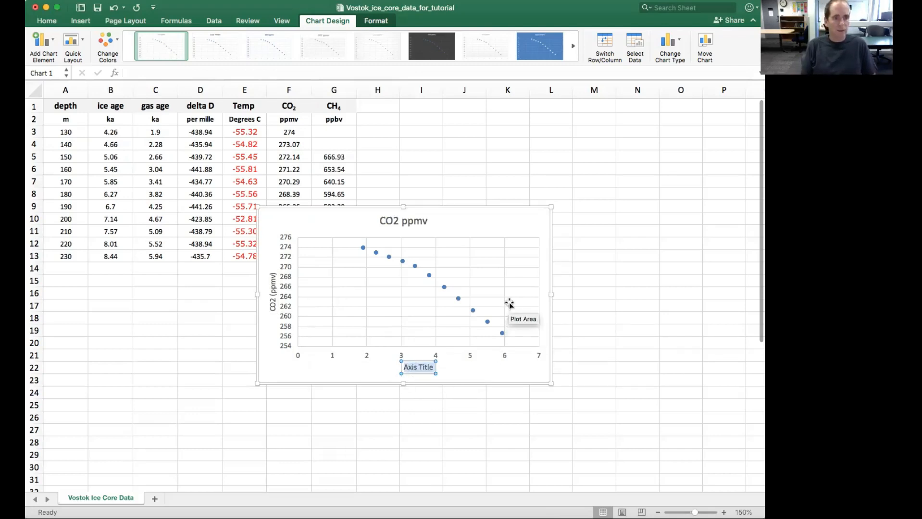
{"action": "type", "text": "Gas"}
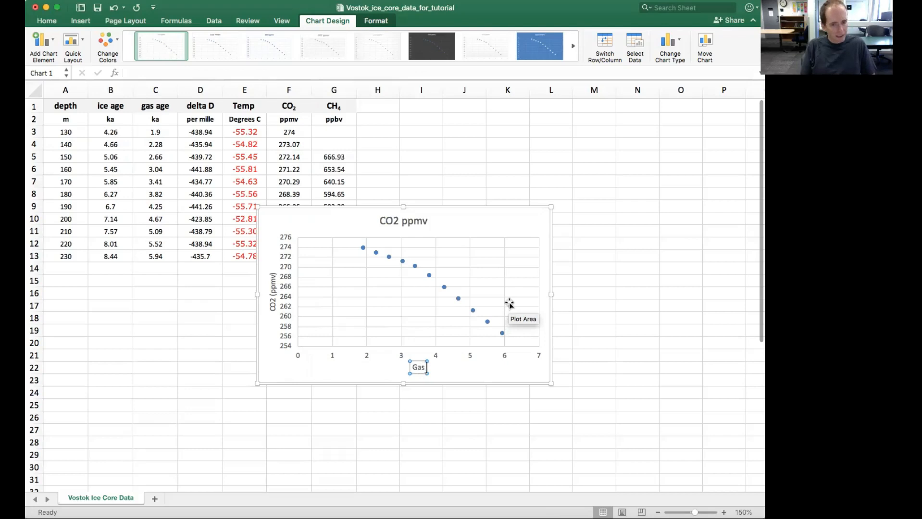
{"action": "type", "text": " age ("}
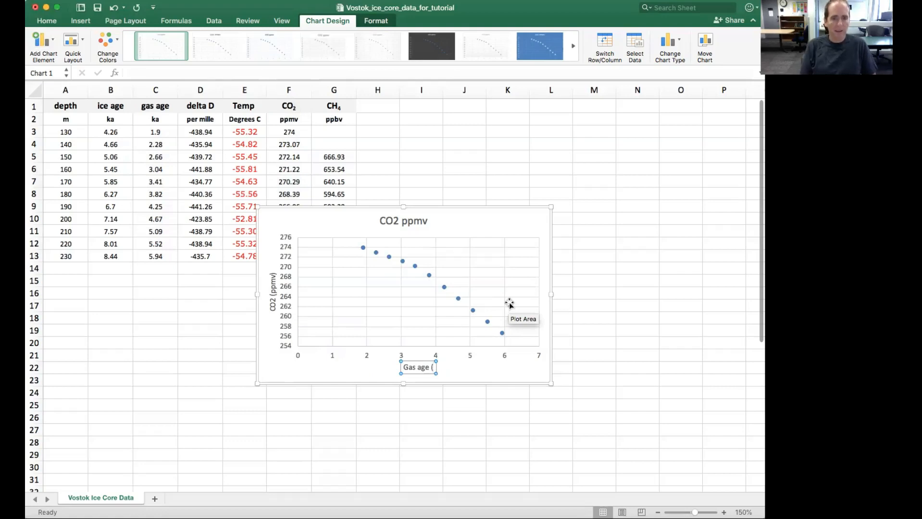
{"action": "type", "text": "ka)"}
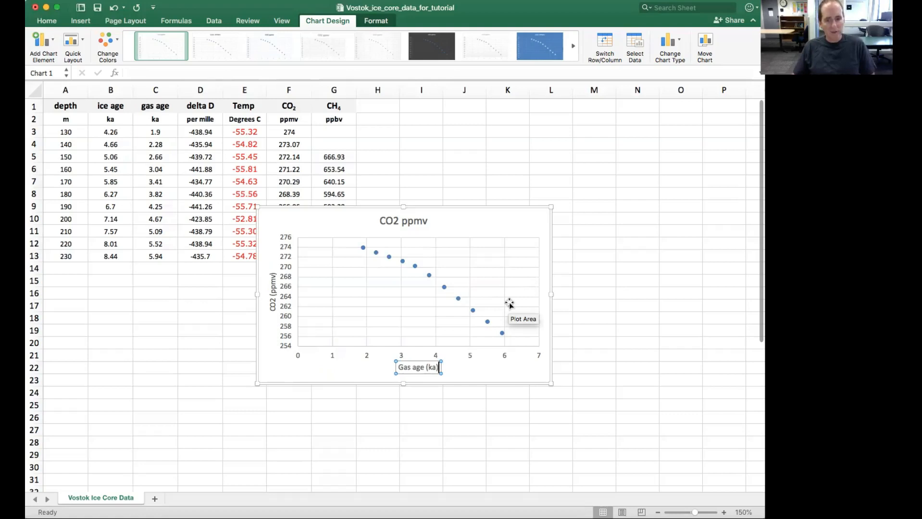
{"action": "left_click", "coordinate": [495, 205]}
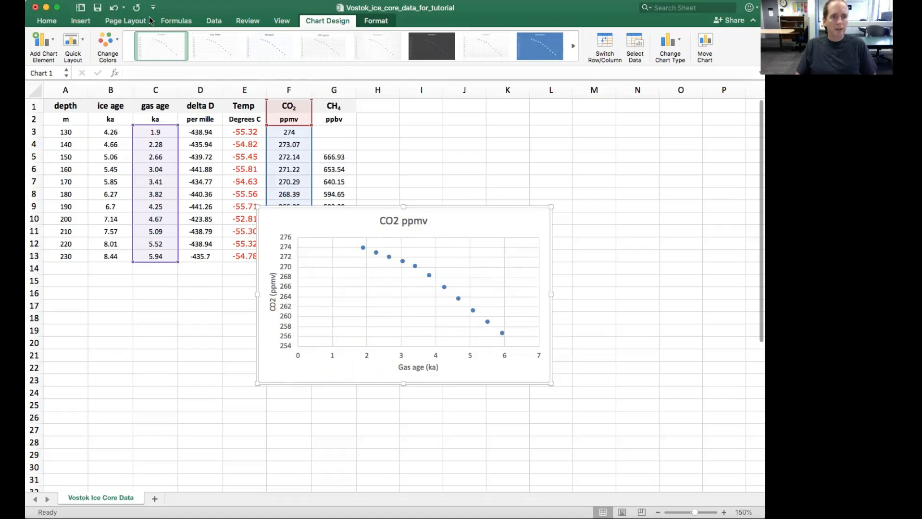
{"action": "left_click", "coordinate": [80, 21]}
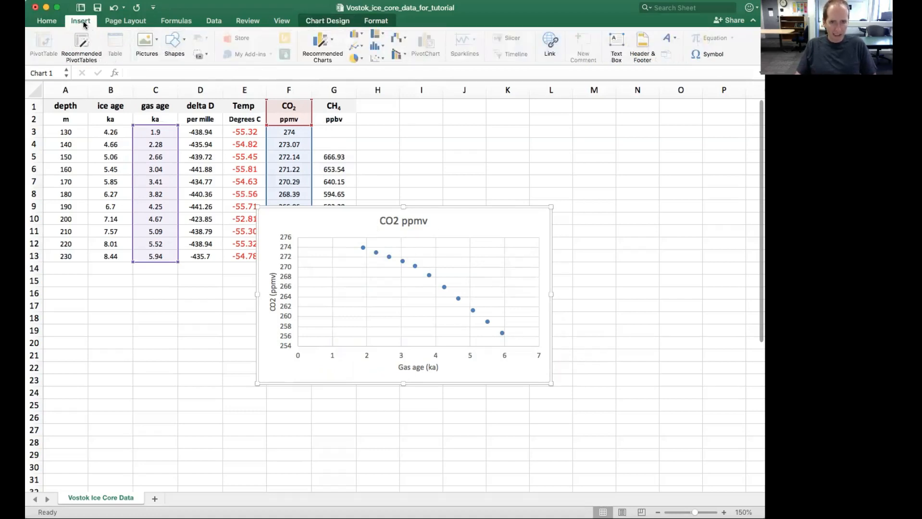
{"action": "left_click", "coordinate": [184, 42]}
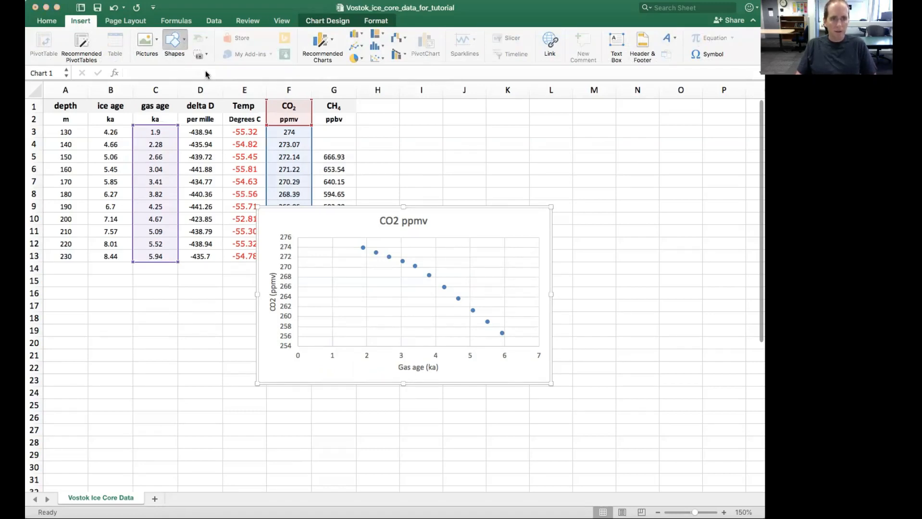
{"action": "left_click", "coordinate": [186, 39]}
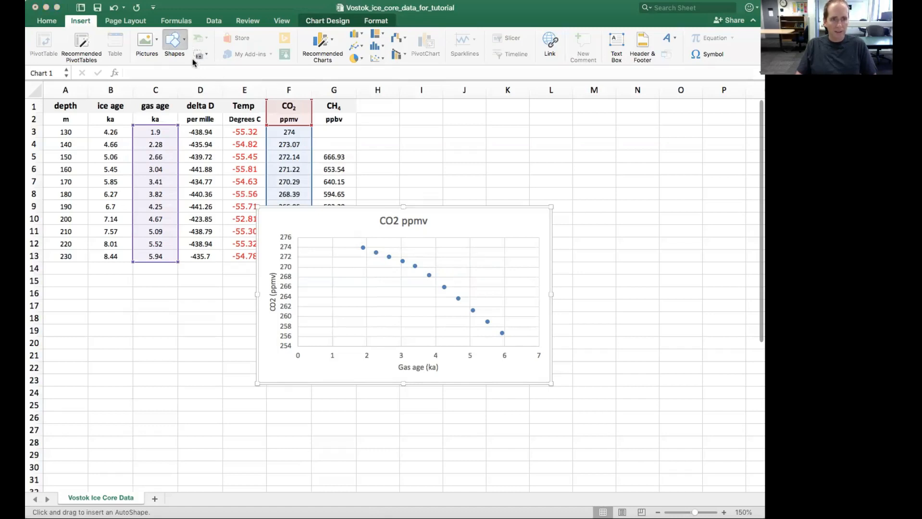
{"action": "left_click", "coordinate": [210, 77]}
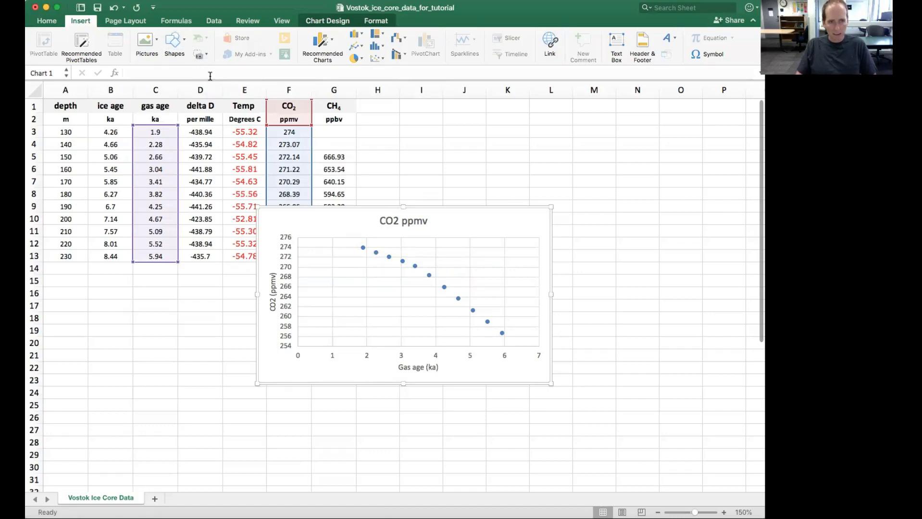
{"action": "left_click", "coordinate": [366, 249]}
{"action": "left_click", "coordinate": [361, 257]}
{"action": "left_click", "coordinate": [319, 216]}
Draw a straight arrow about 2.31" wide and 1.67" high on the chart, sloping down from the first data point to near the last.
{"action": "left_click", "coordinate": [181, 43]}
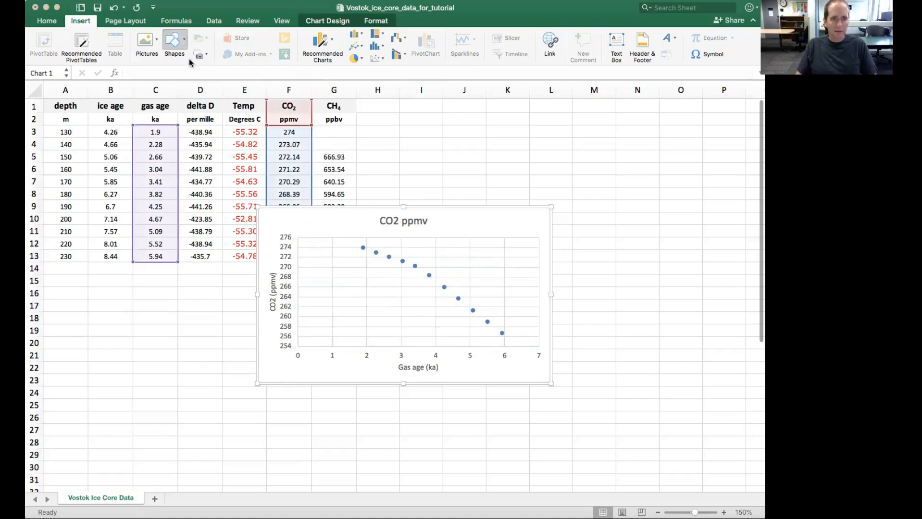
{"action": "left_click", "coordinate": [201, 72]}
{"action": "left_click_drag", "start_coordinate": [364, 246], "coordinate": [469, 328]}
{"action": "left_click_drag", "start_coordinate": [495, 343], "coordinate": [498, 340]}
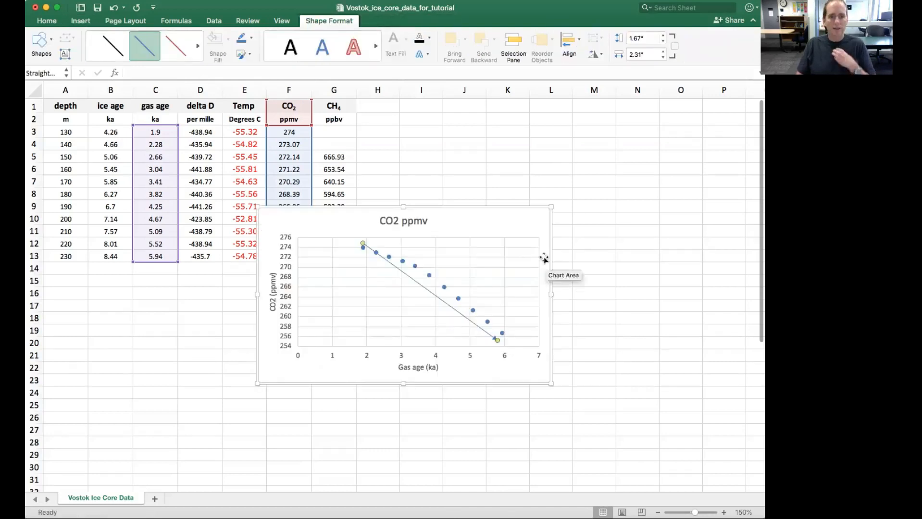
Copy the whole CO2 scatter chart together with its arrow.
{"action": "left_click", "coordinate": [520, 208]}
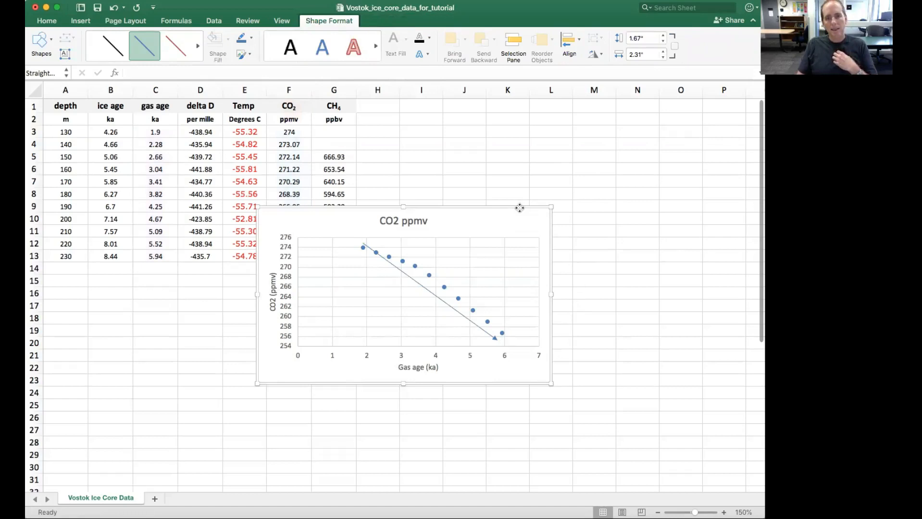
{"action": "left_click", "coordinate": [519, 208]}
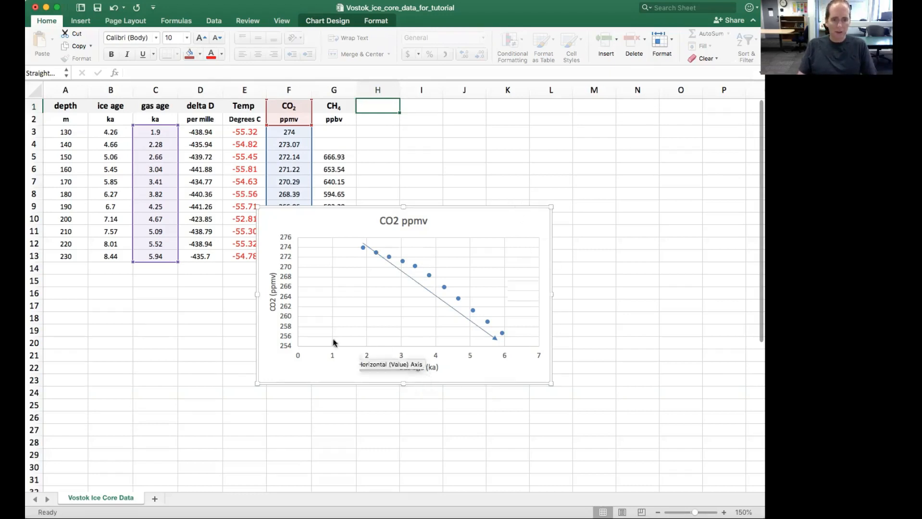
{"action": "right_click", "coordinate": [523, 207]}
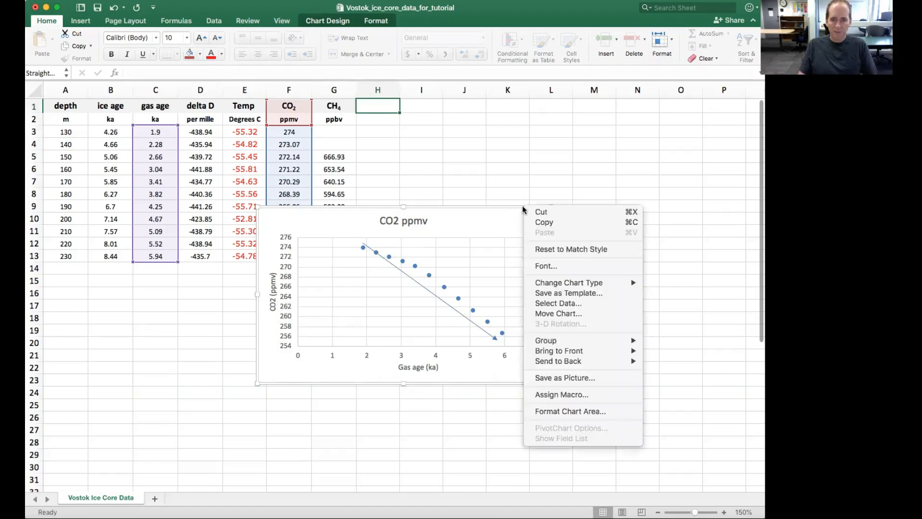
{"action": "left_click", "coordinate": [546, 222]}
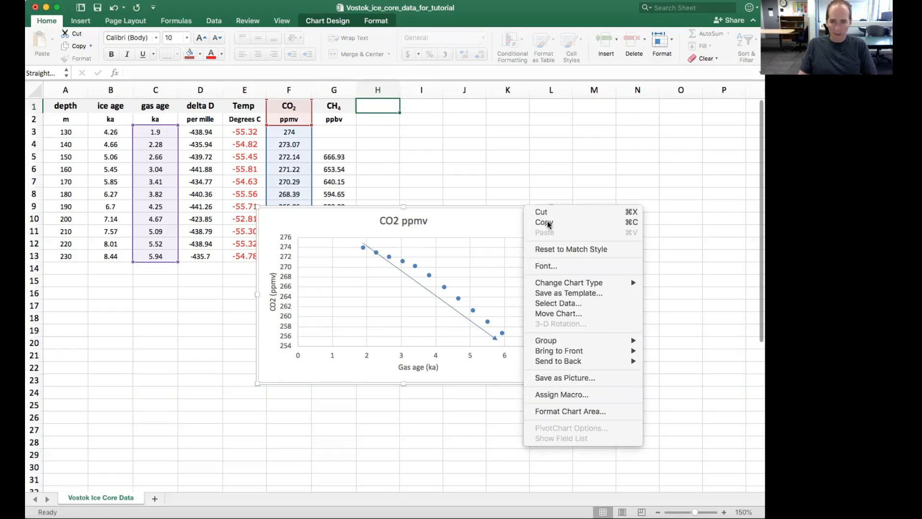